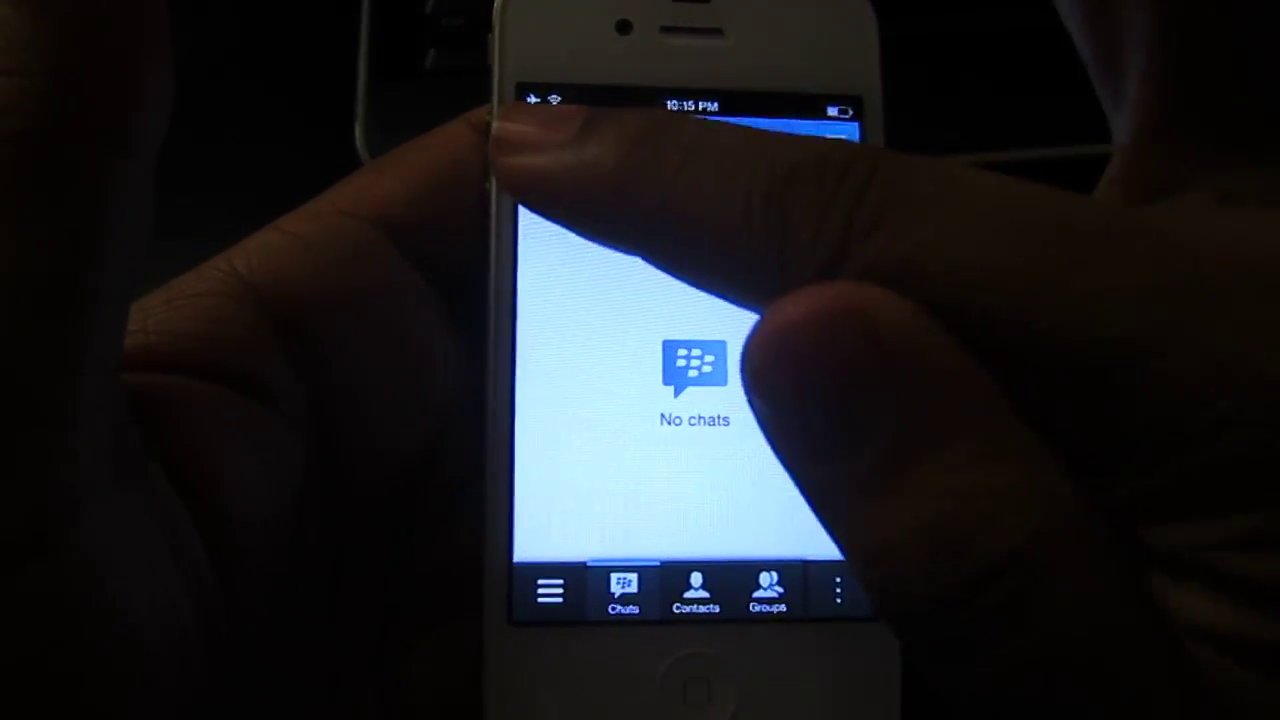
# - From my profile, set status to Busy with the busy icon, then revert to Available
pyautogui.click(600, 130)
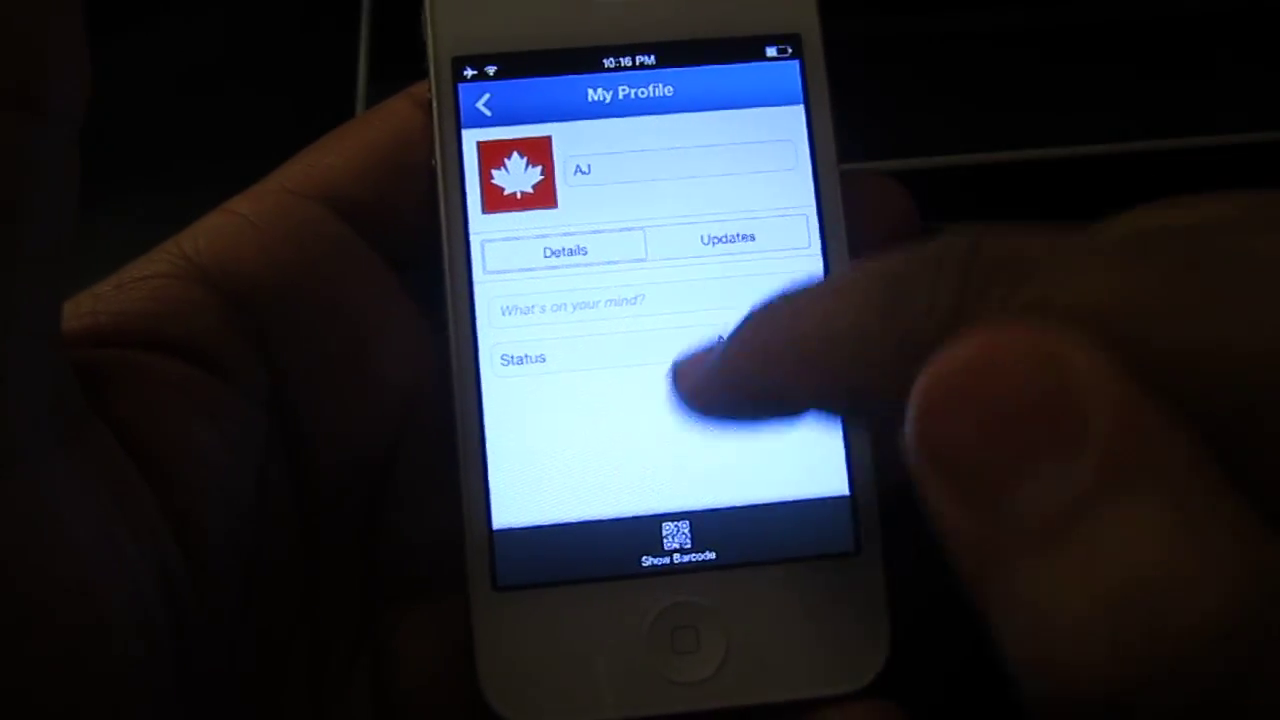
pyautogui.click(740, 355)
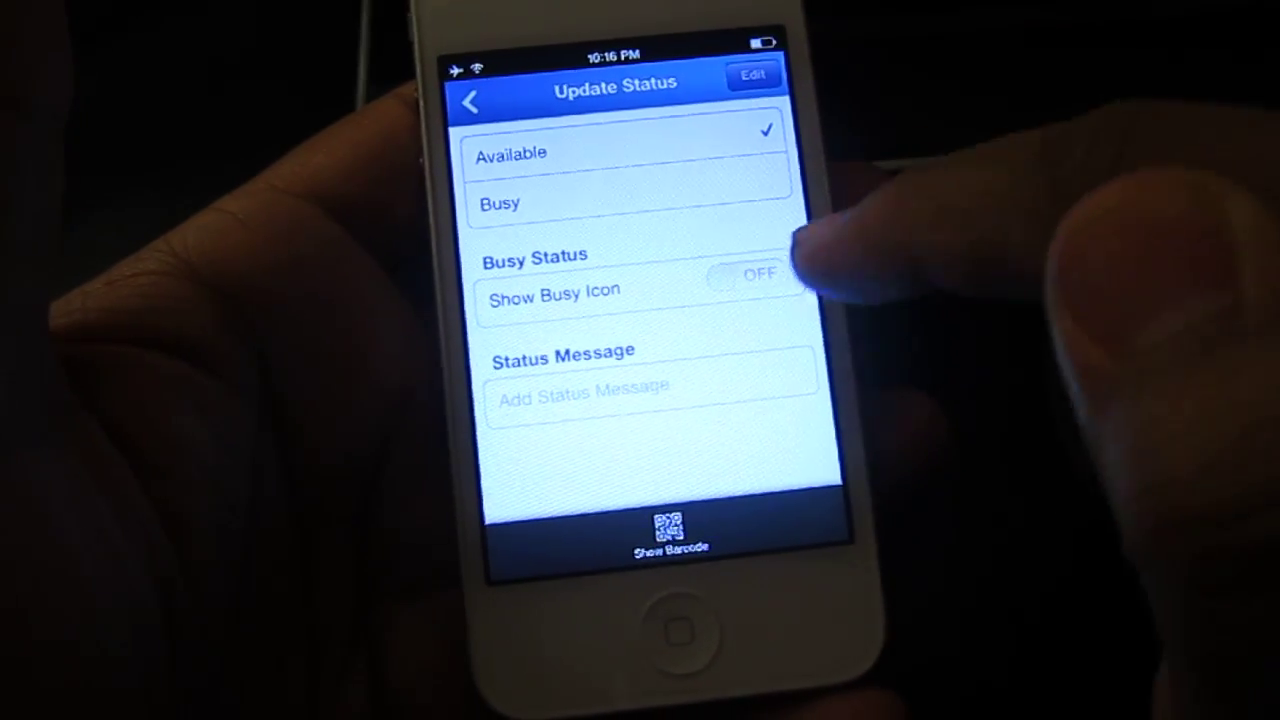
pyautogui.click(770, 200)
pyautogui.click(760, 280)
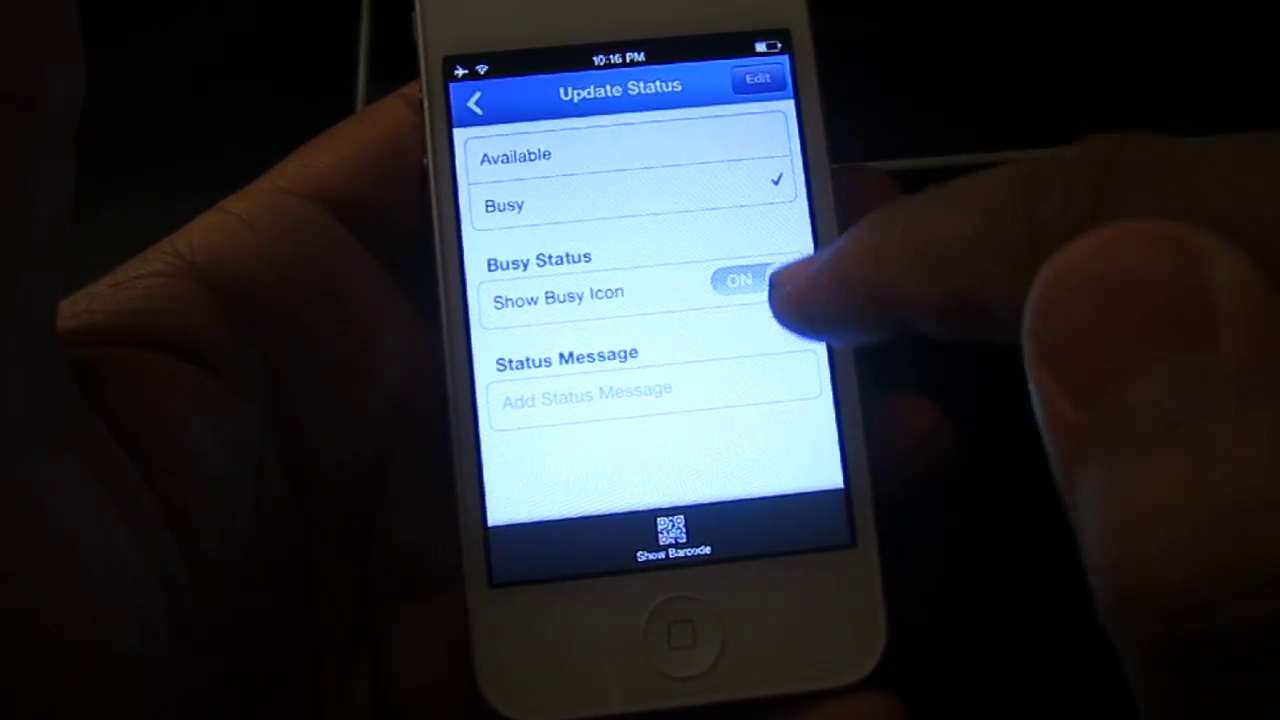
pyautogui.click(760, 152)
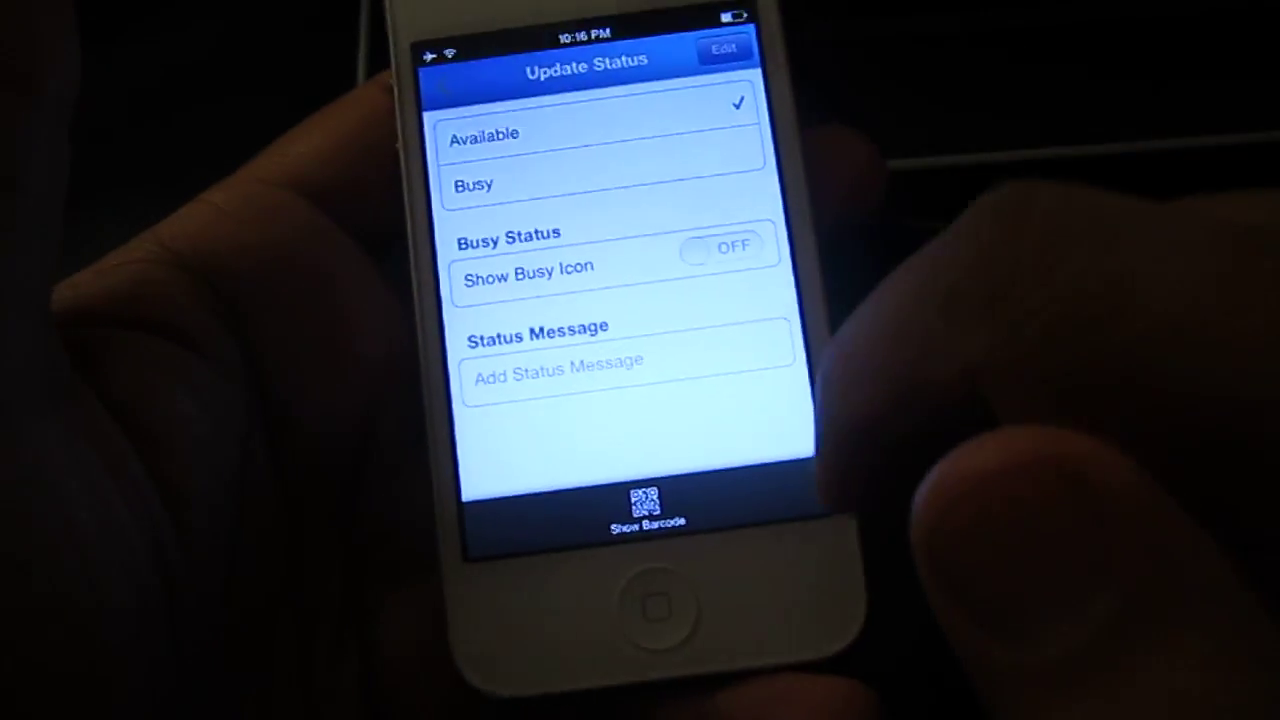
pyautogui.click(775, 92)
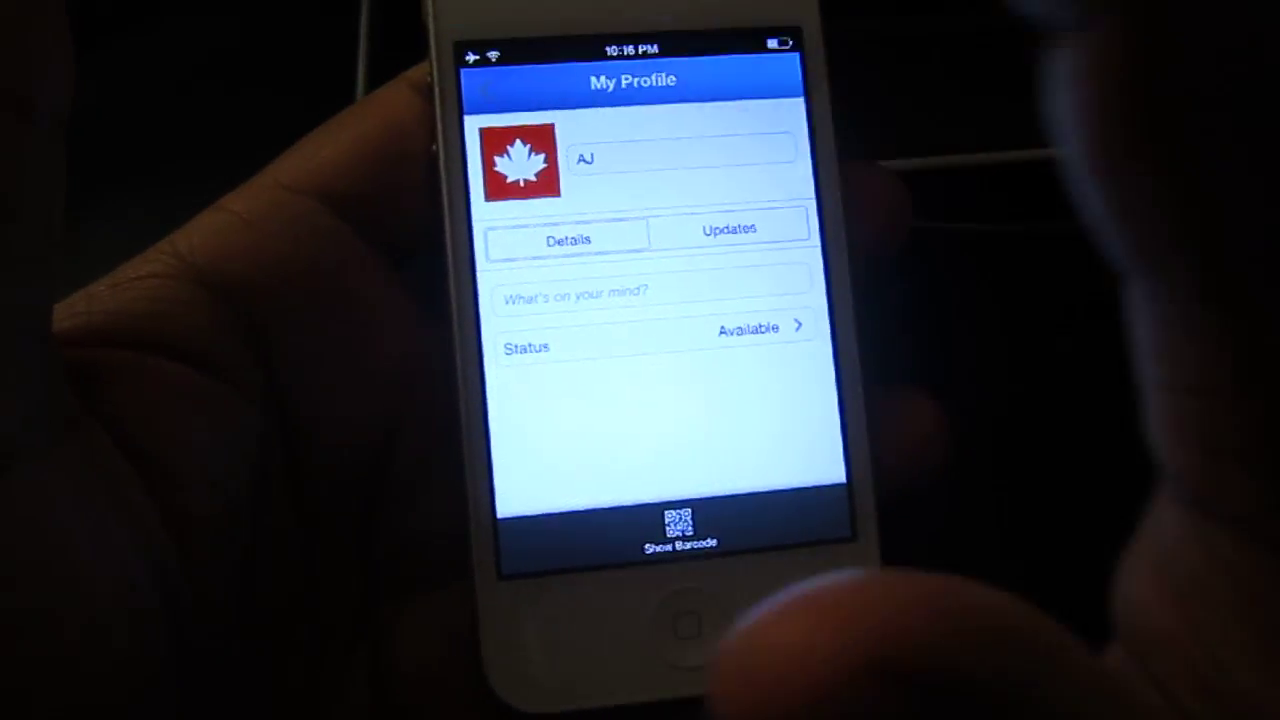
# - Return from the profile to the chat list
pyautogui.click(490, 85)
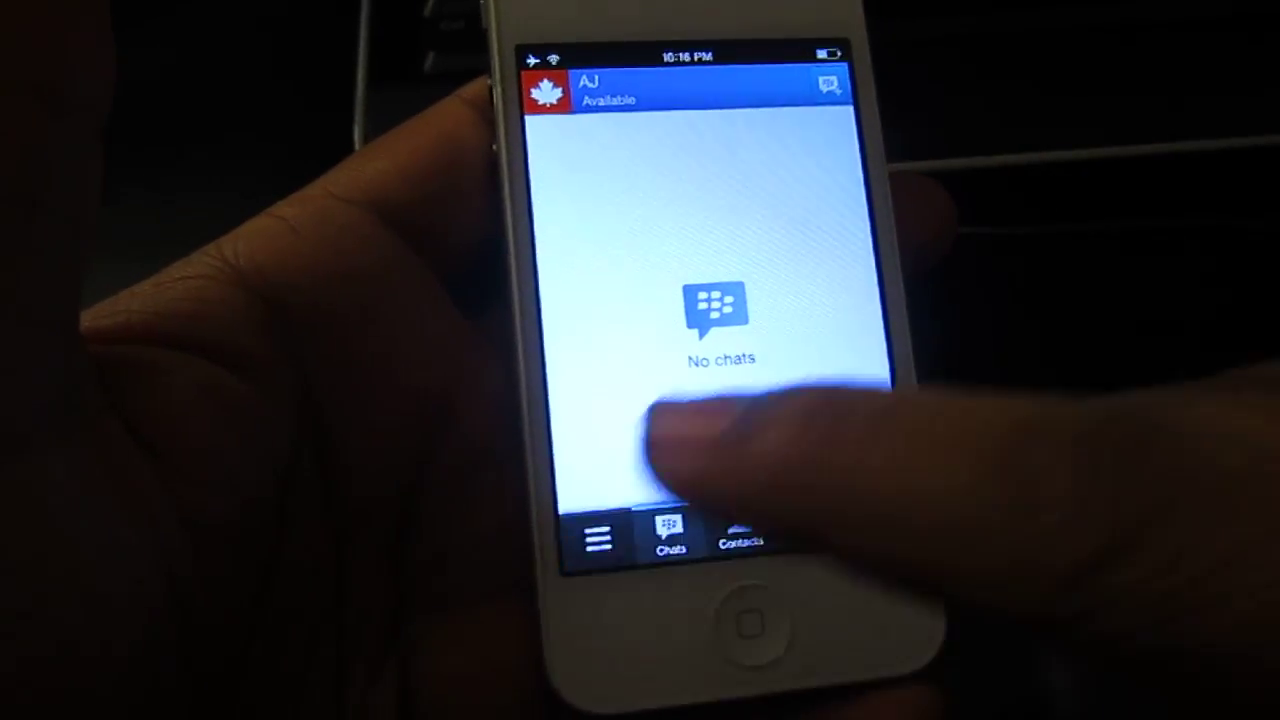
# - Toggle the side navigation menu and choose the Contacts page from it
pyautogui.click(598, 538)
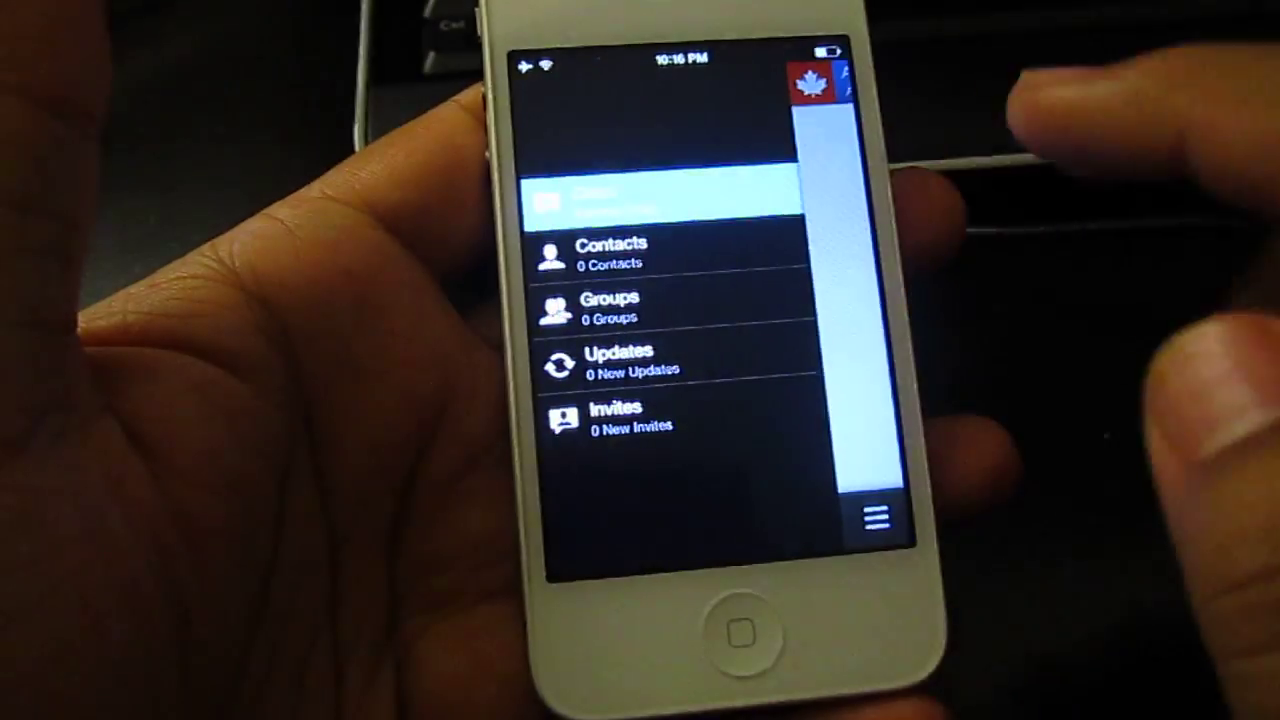
pyautogui.click(835, 300)
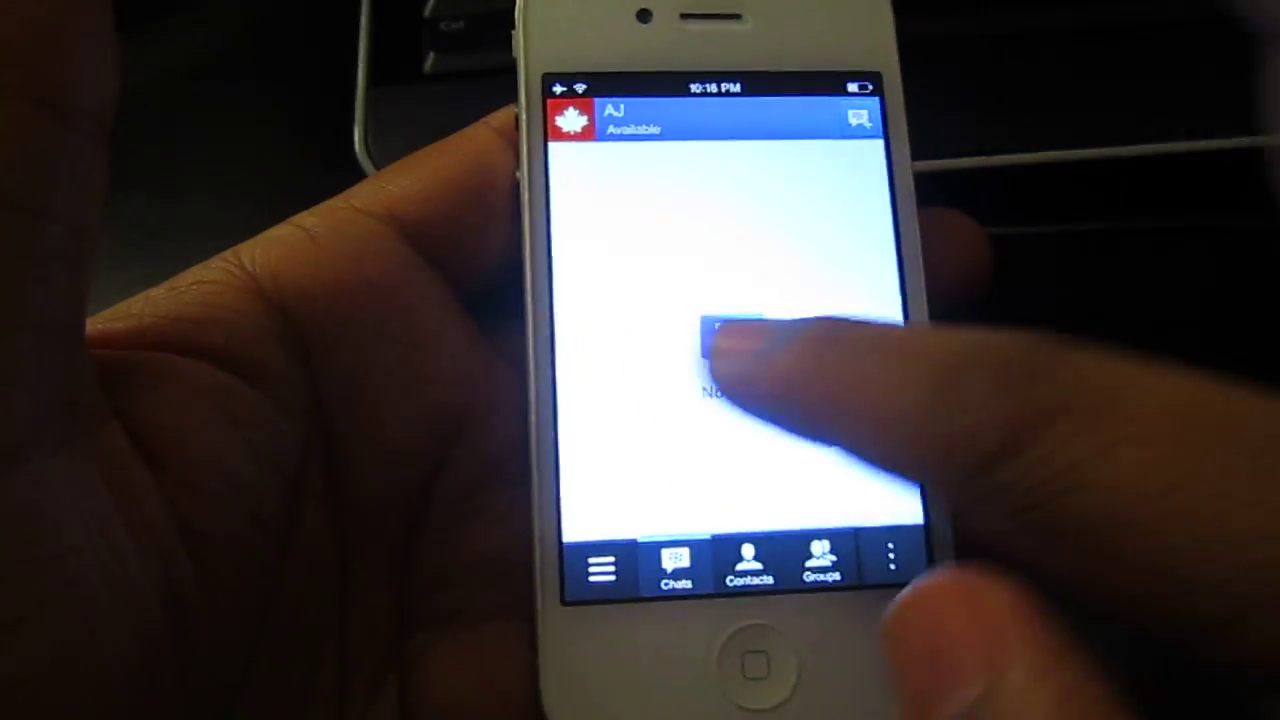
pyautogui.click(601, 568)
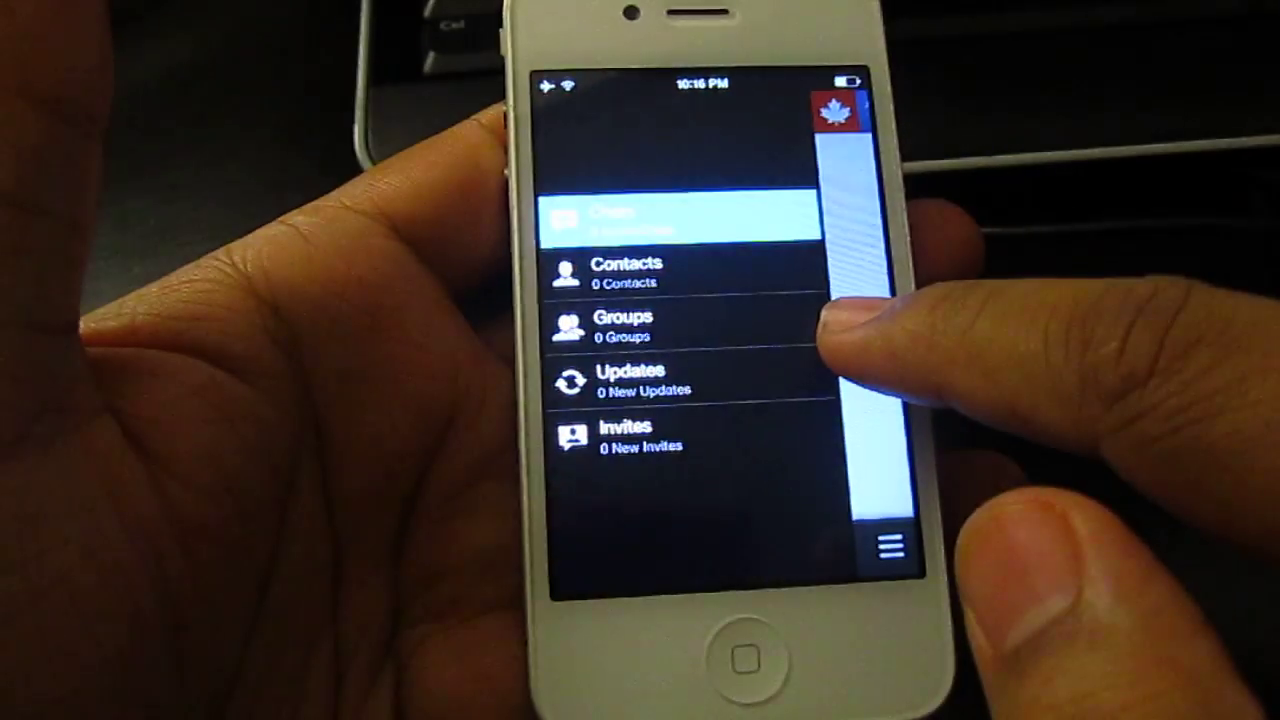
pyautogui.click(850, 330)
pyautogui.click(601, 568)
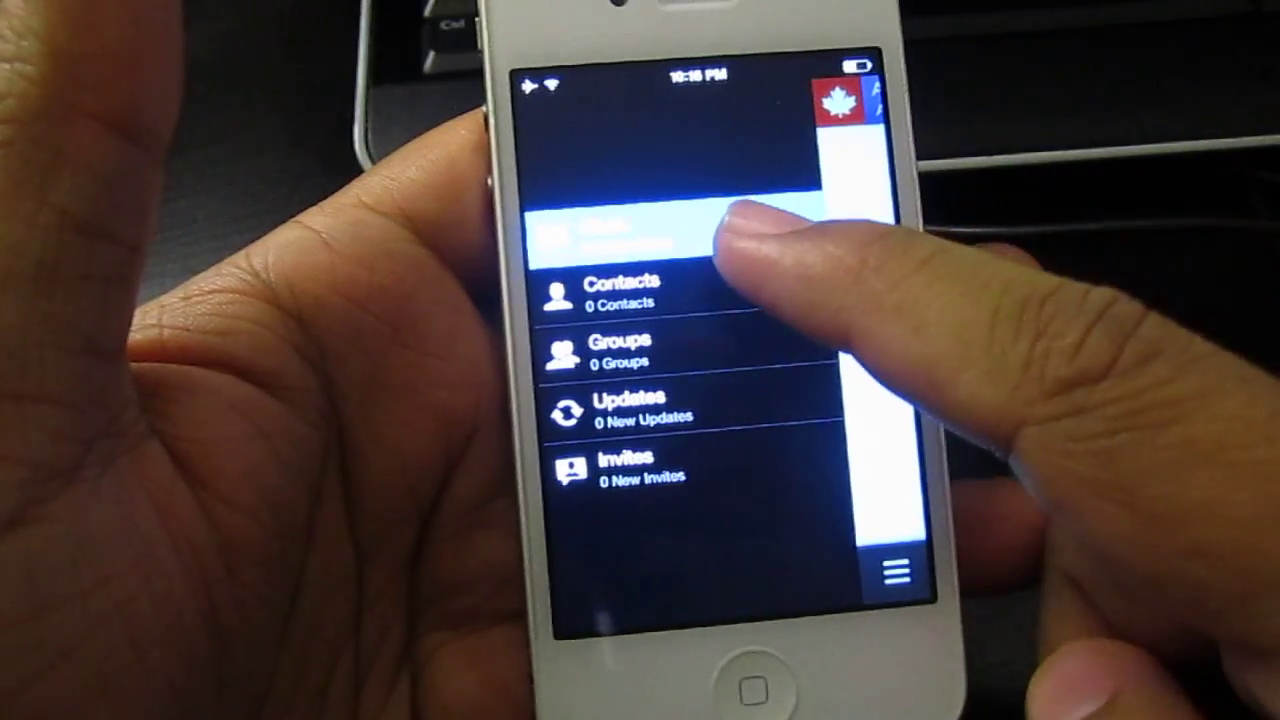
pyautogui.click(640, 295)
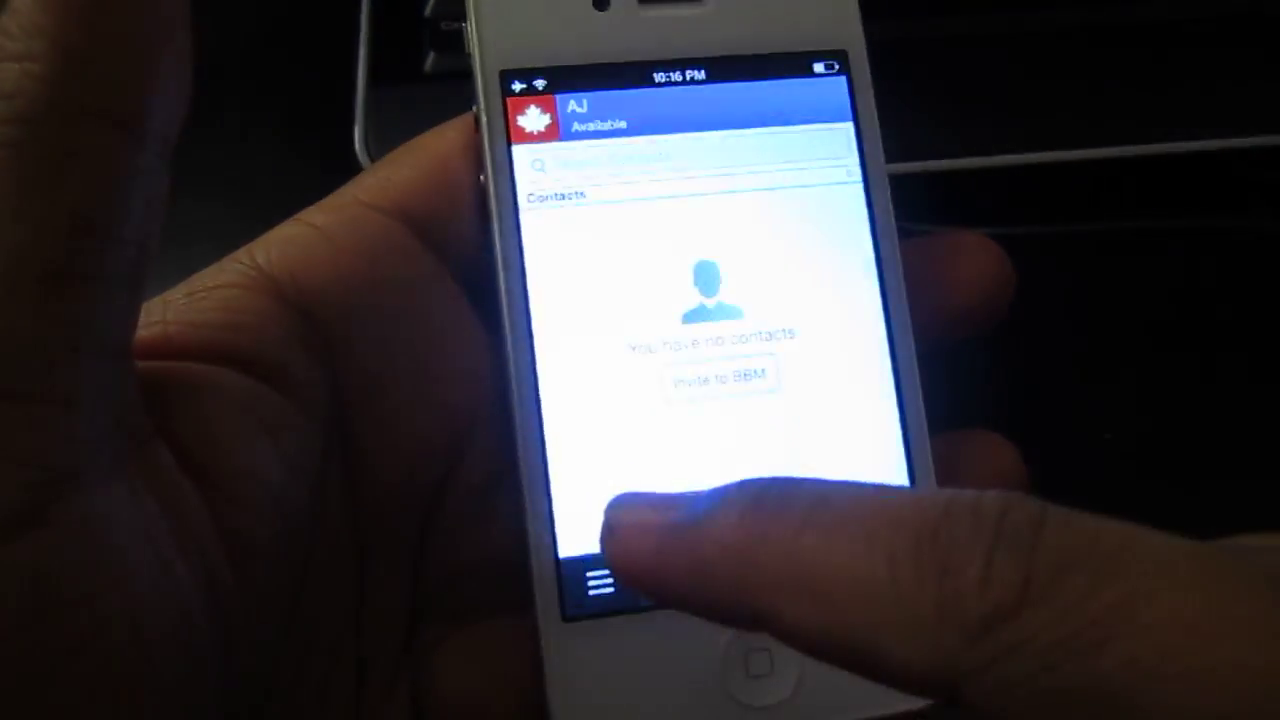
# - Slide the empty Contacts page to fill the screen, closing the menu over it
pyautogui.click(600, 570)
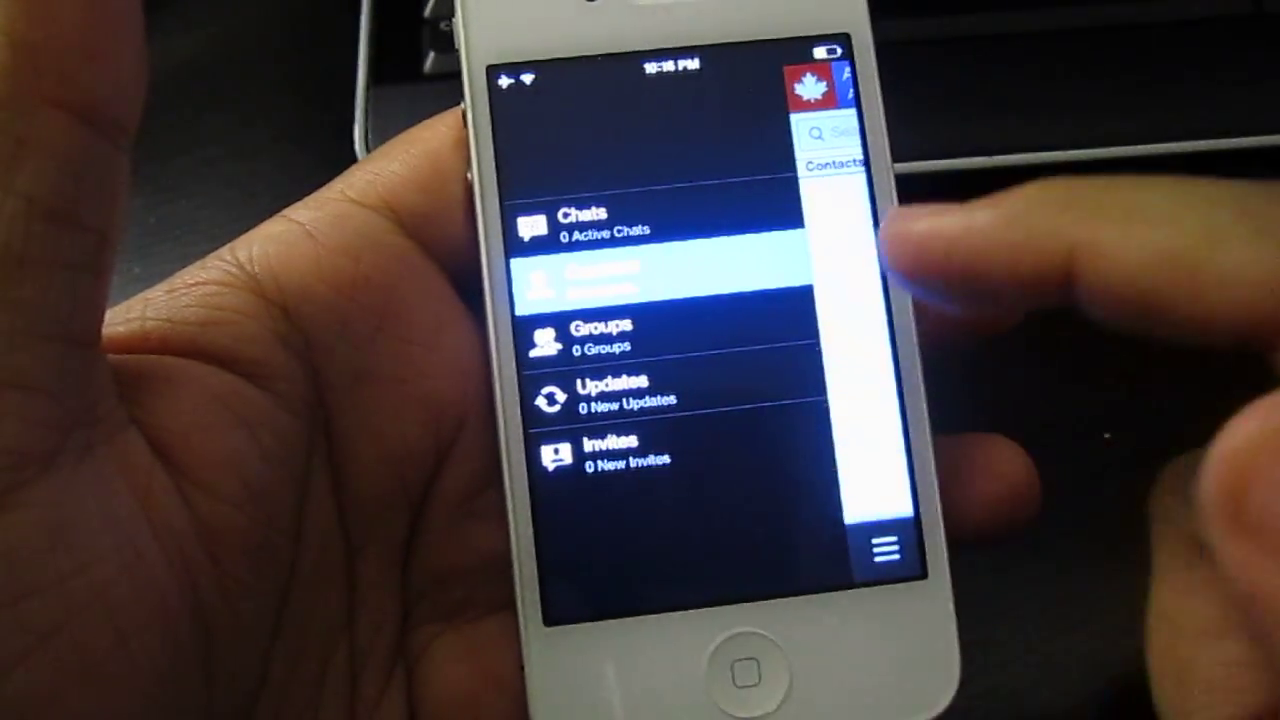
pyautogui.click(850, 350)
pyautogui.click(610, 600)
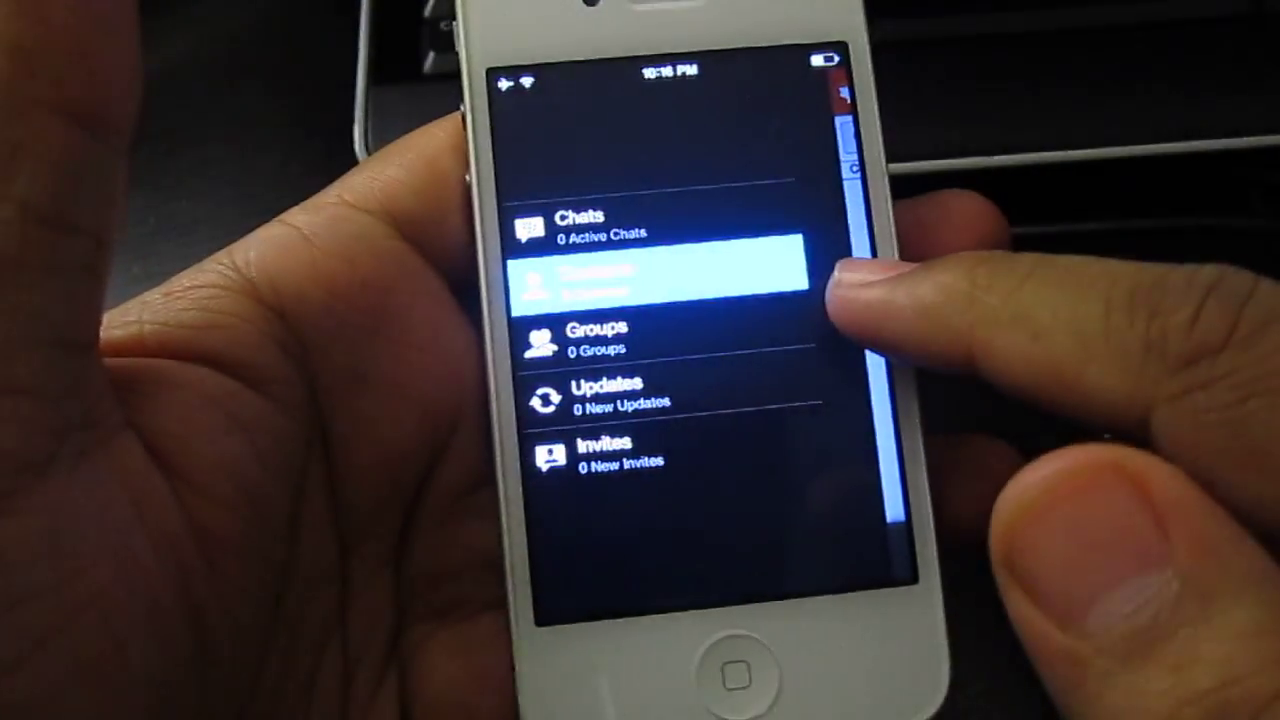
pyautogui.moveTo(845, 290); pyautogui.dragTo(650, 340)
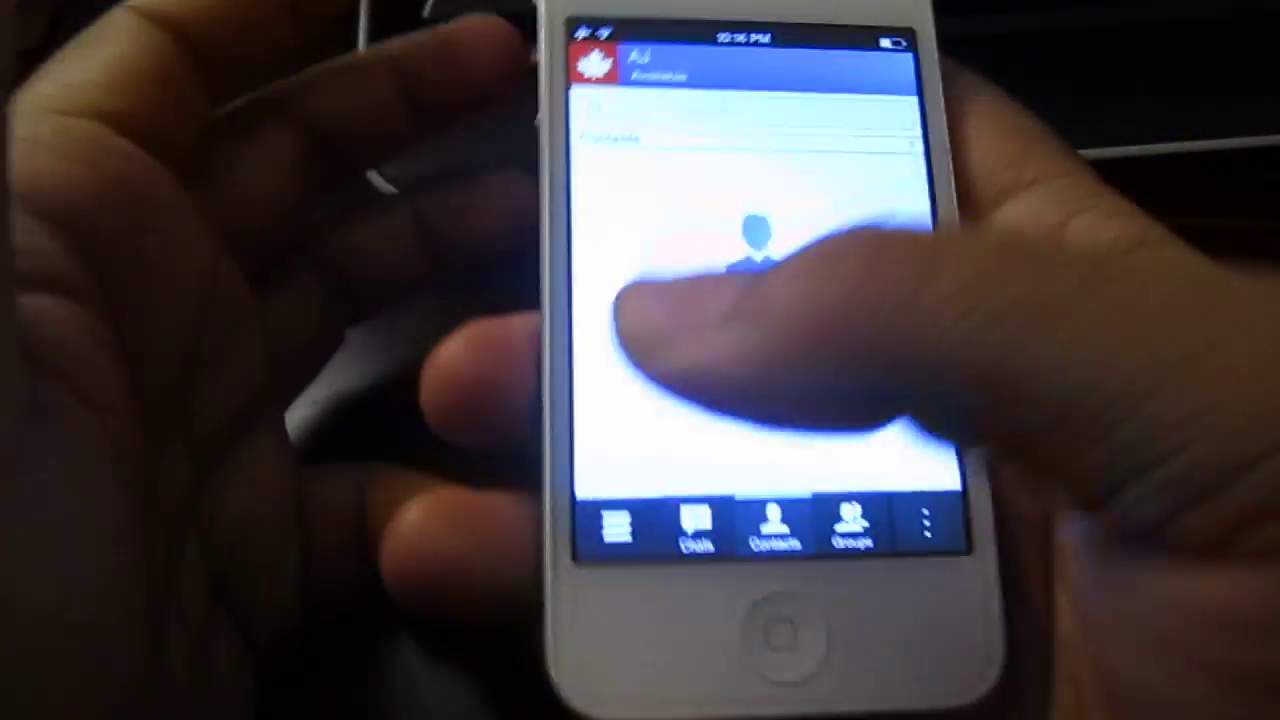
pyautogui.click(617, 527)
pyautogui.click(900, 300)
pyautogui.click(617, 527)
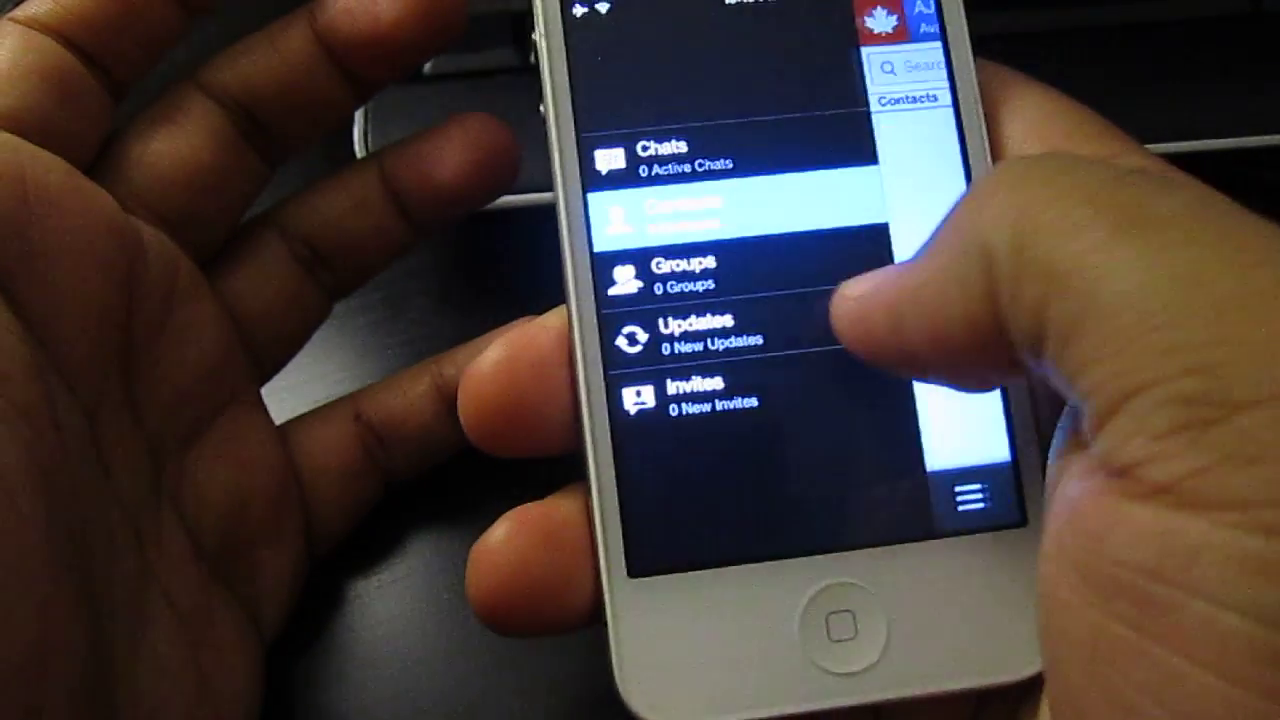
pyautogui.click(900, 300)
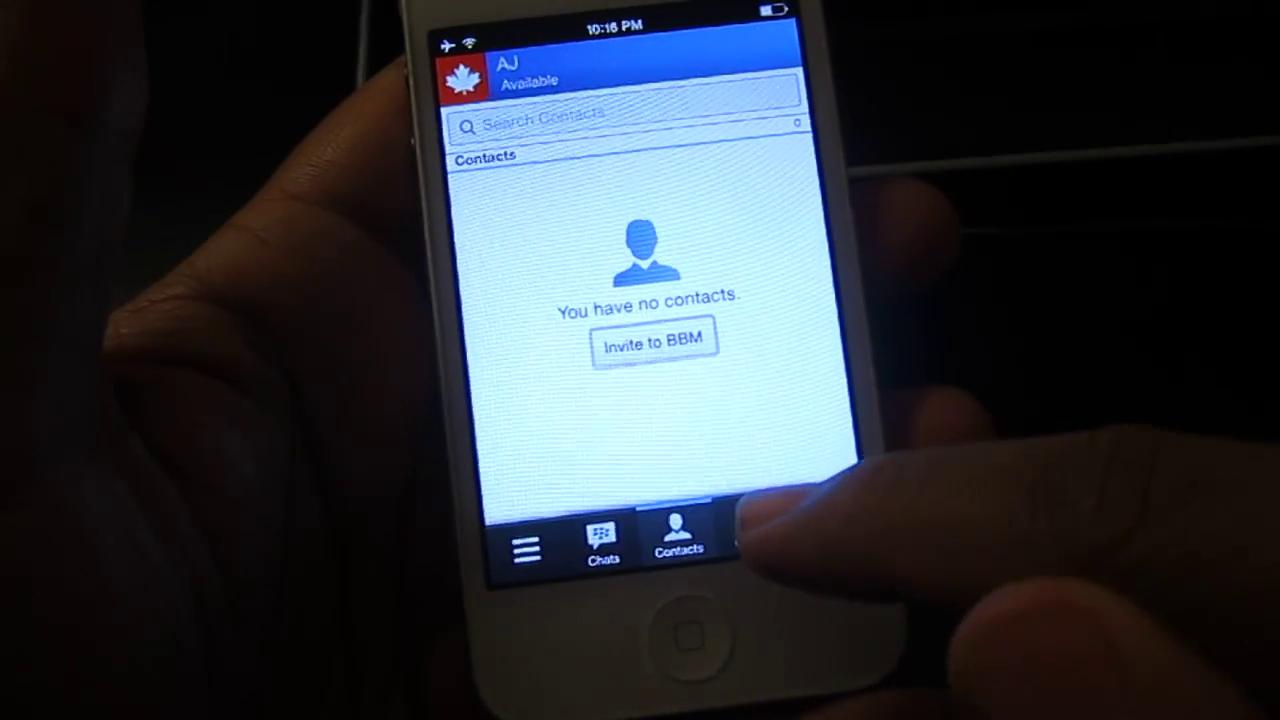
# - View the Invite to BBM options, cancel them, and switch to the empty Groups page
pyautogui.click(663, 352)
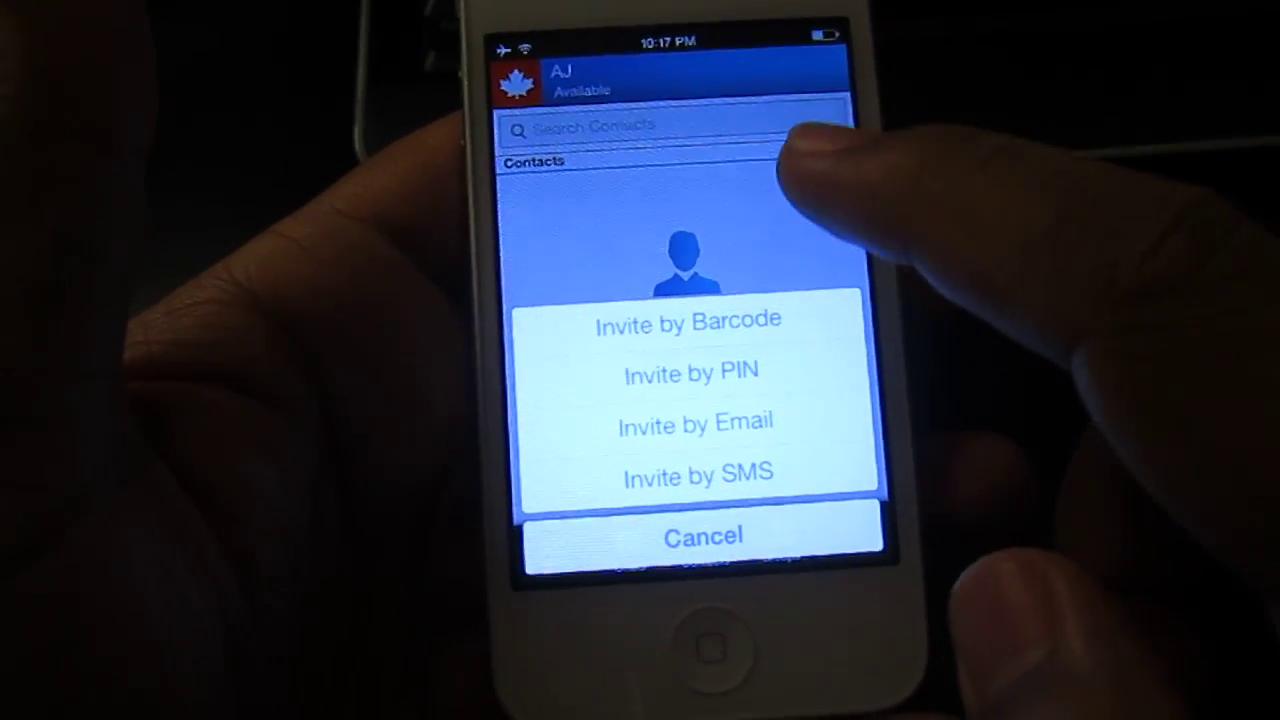
pyautogui.click(709, 538)
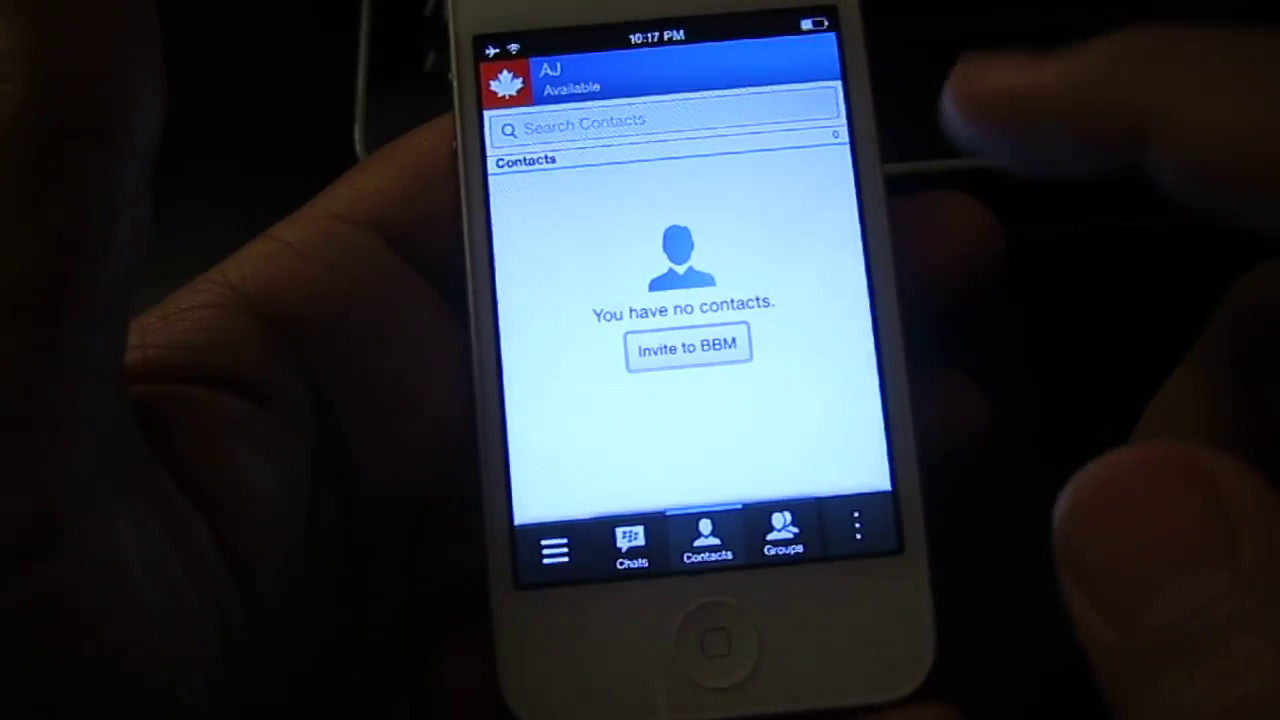
pyautogui.click(787, 538)
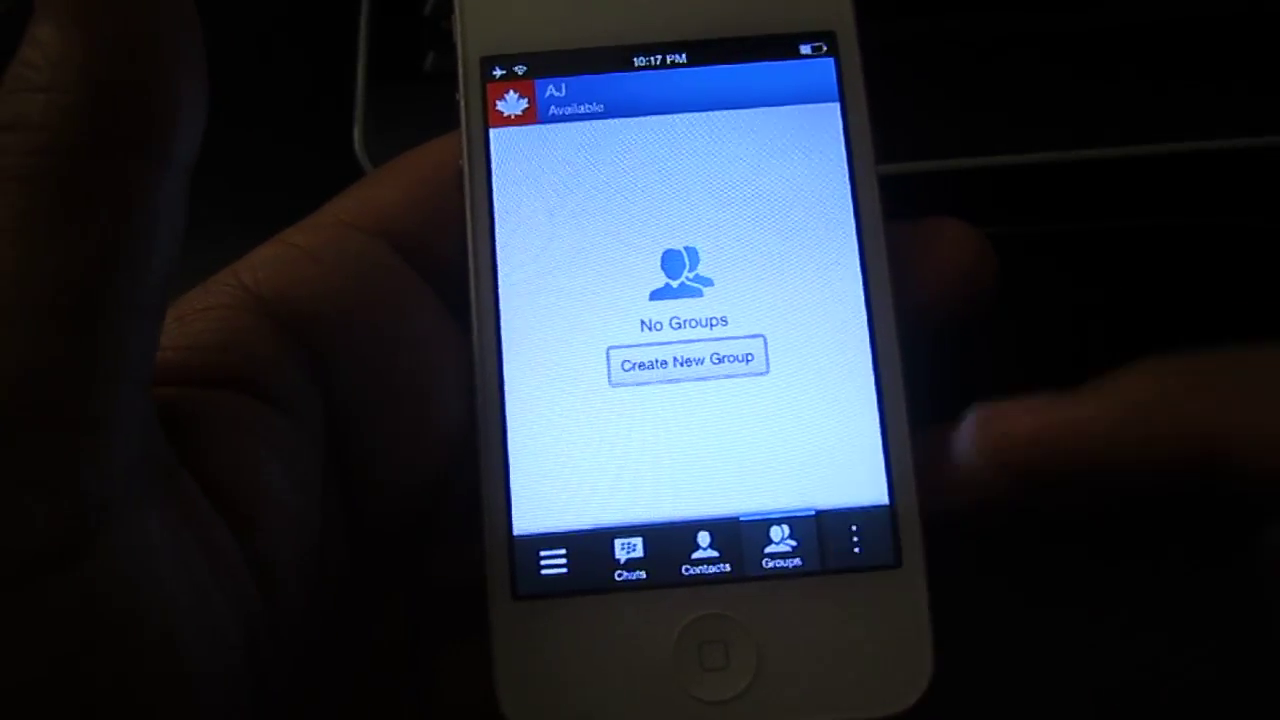
# - Show the overflow list with Help, Settings, Invite to BBM, Create New Group and Join Group
pyautogui.click(855, 535)
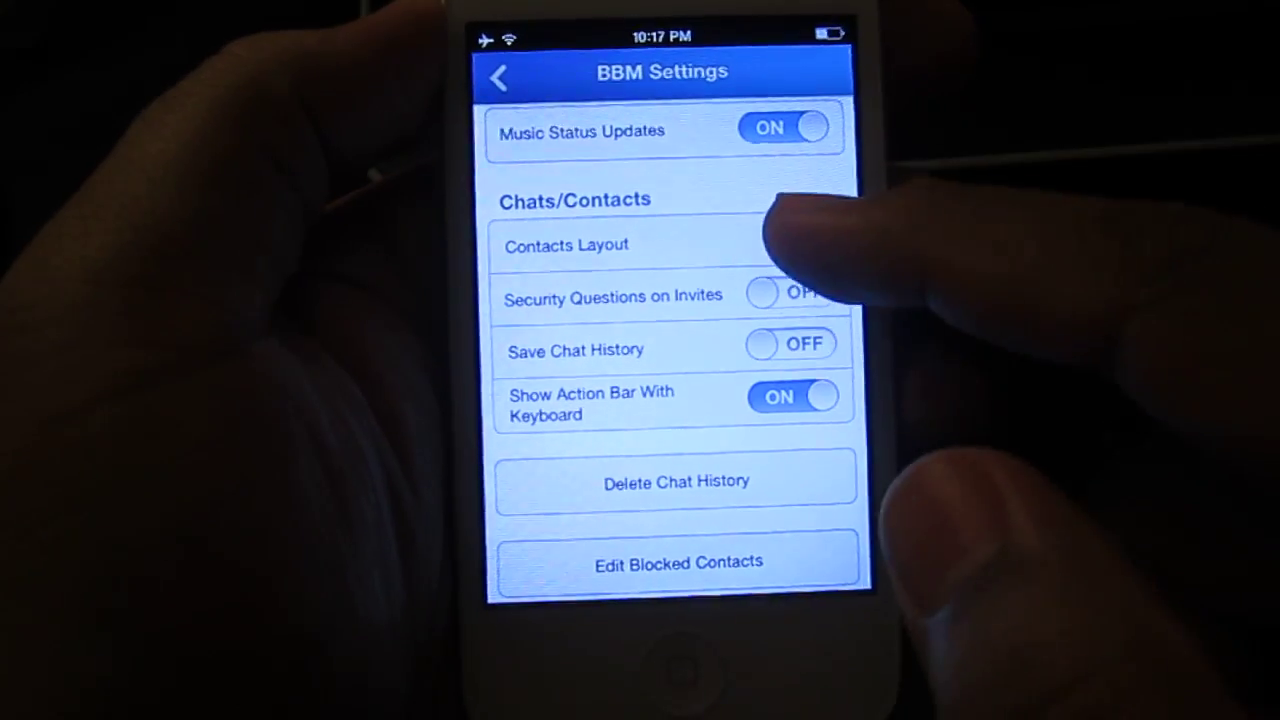
# - View the Contacts Layout choices in BBM Settings and return to the main settings list
pyautogui.click(790, 243)
pyautogui.click(499, 78)
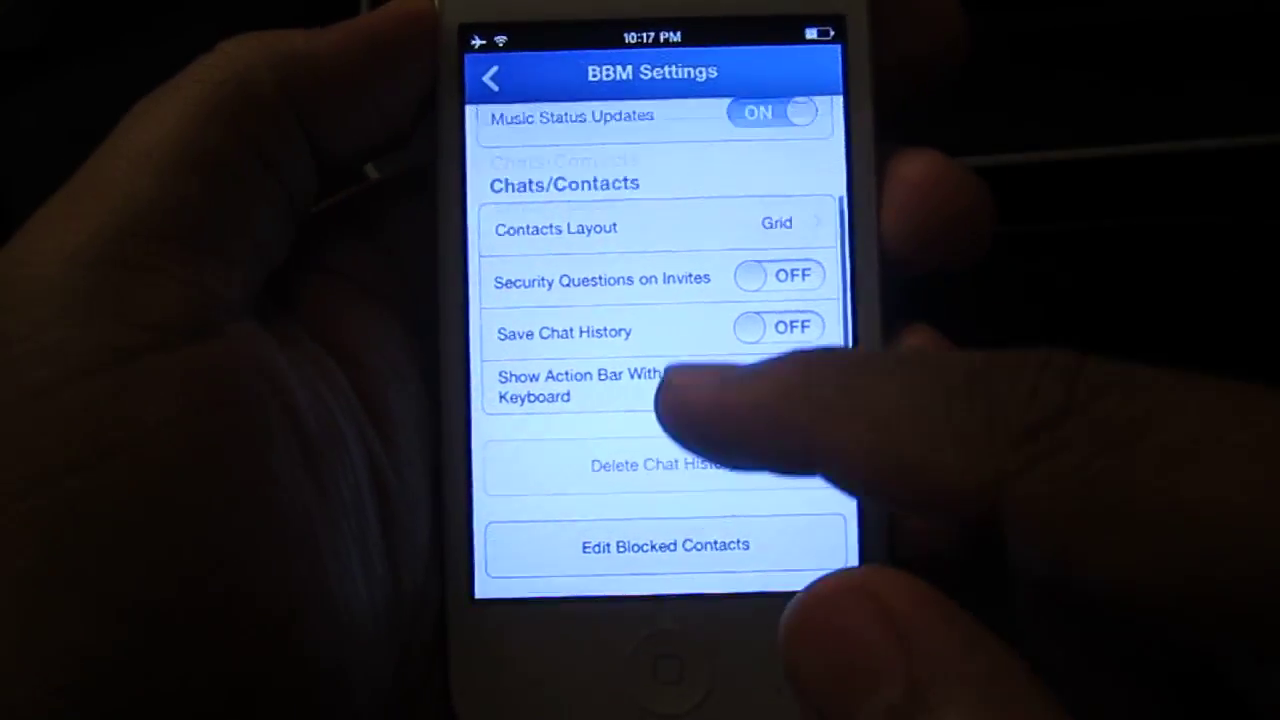
pyautogui.scroll(-5, 660, 350)
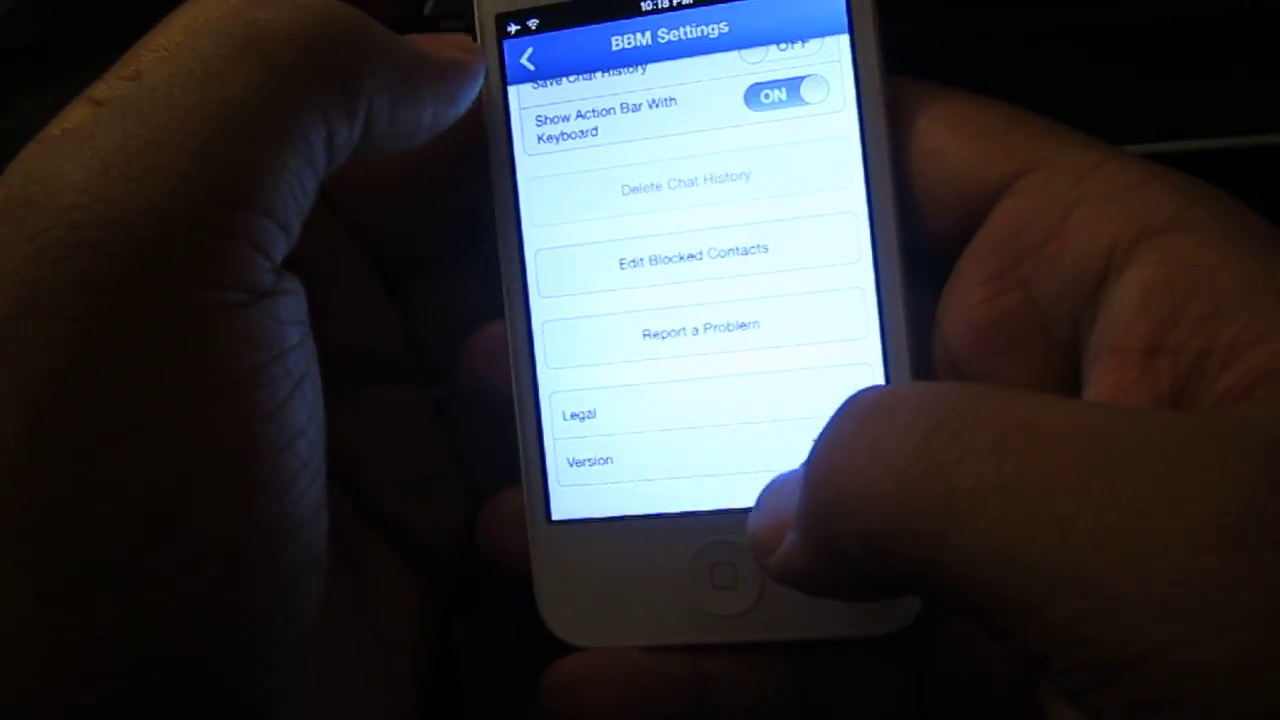
# - Leave BBM Settings for the empty Groups page and bring up the side navigation menu
pyautogui.click(531, 47)
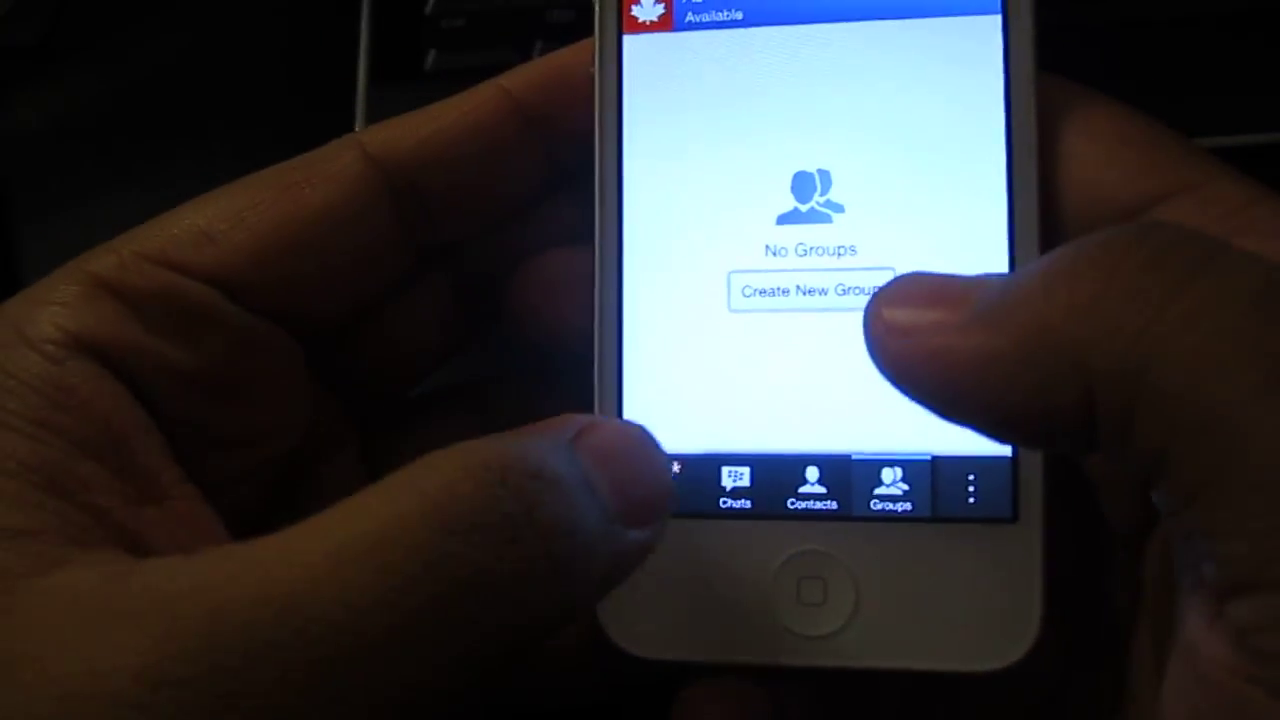
pyautogui.click(646, 458)
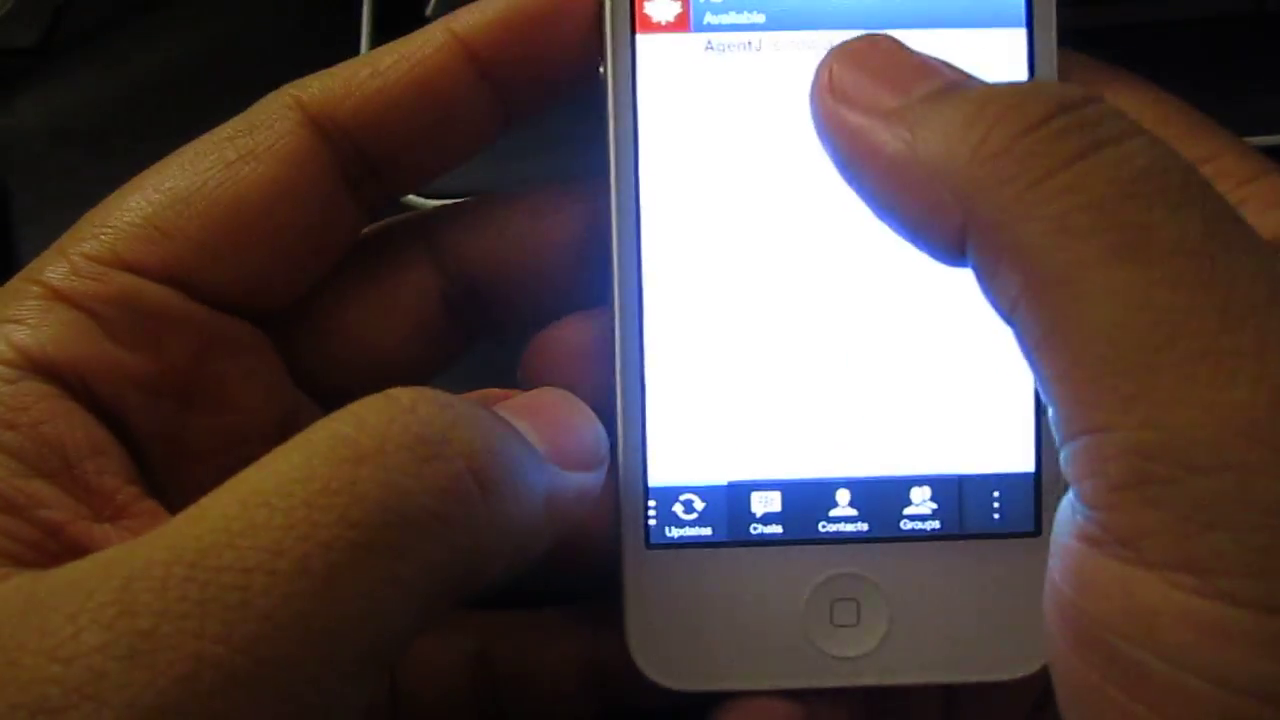
# - Enter the chat with AgentJ and start a message in the text field
pyautogui.click(820, 80)
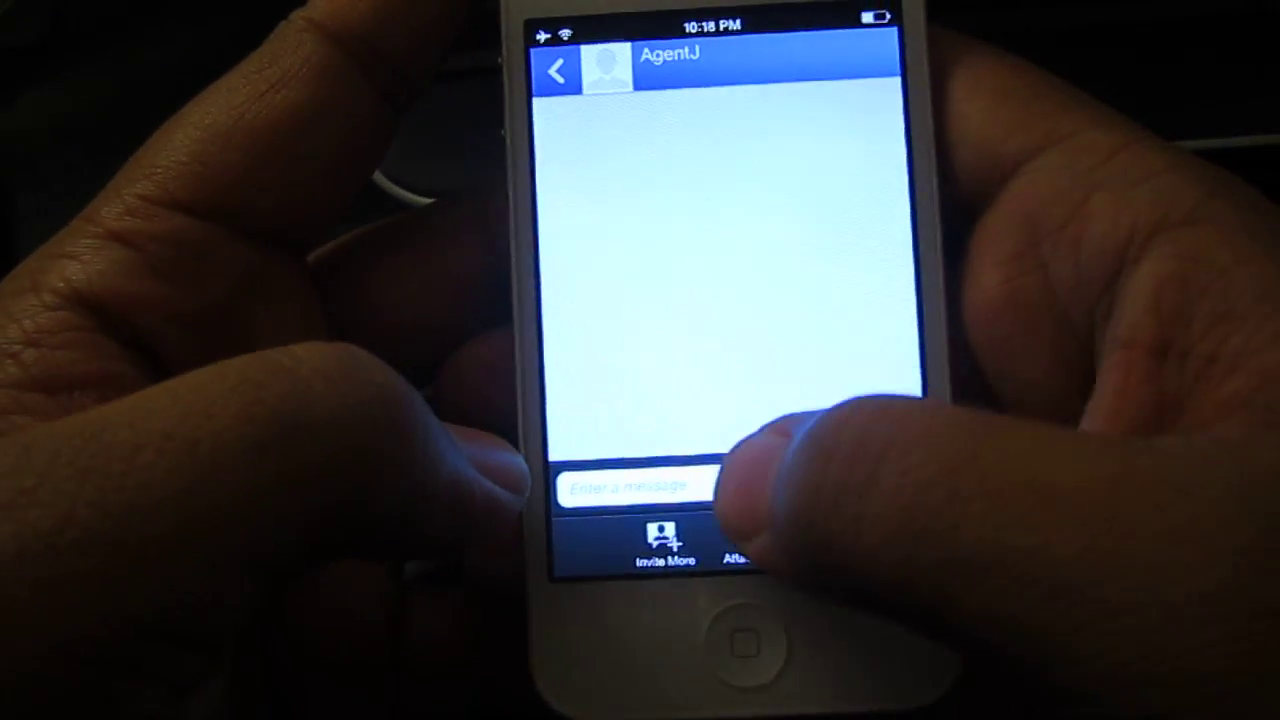
pyautogui.click(680, 490)
pyautogui.write('Hey!')
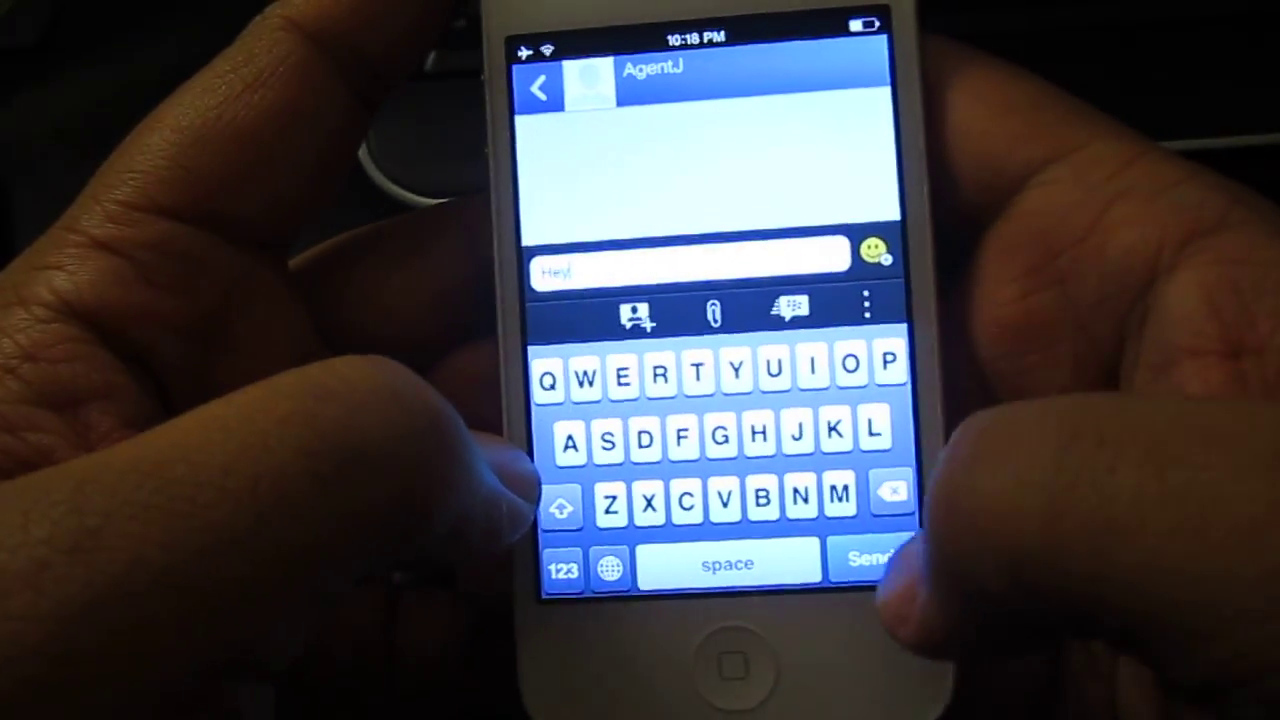